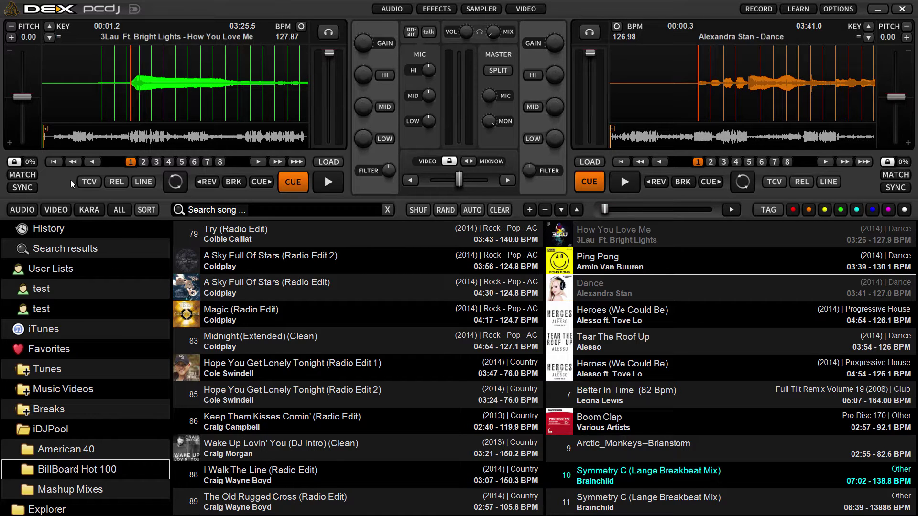
Preview the Mashup Mixes playlist, then return to the BillBoard Hot 100 playlist.
drag(167, 285, 162, 369)
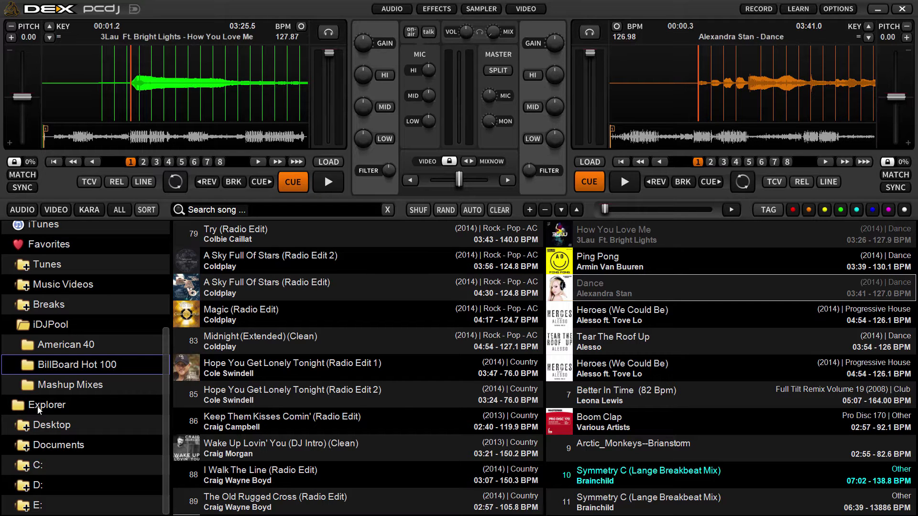
click(48, 388)
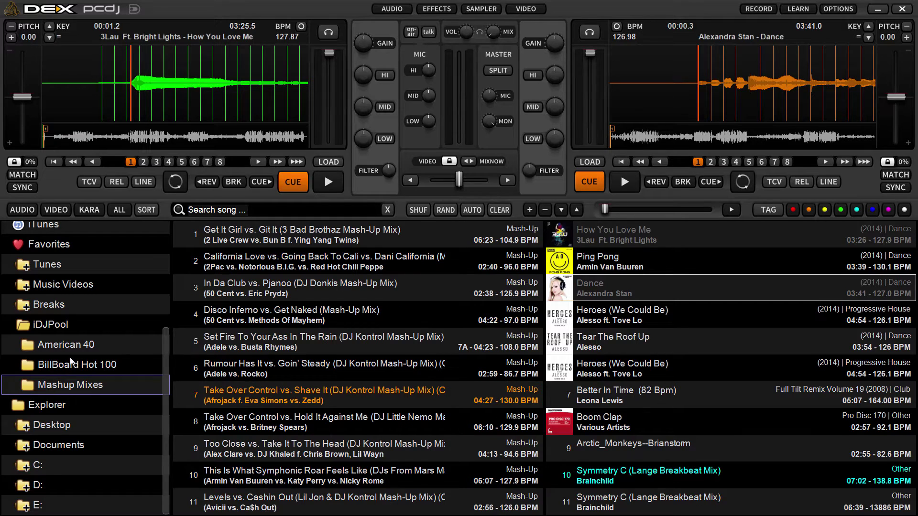
click(63, 371)
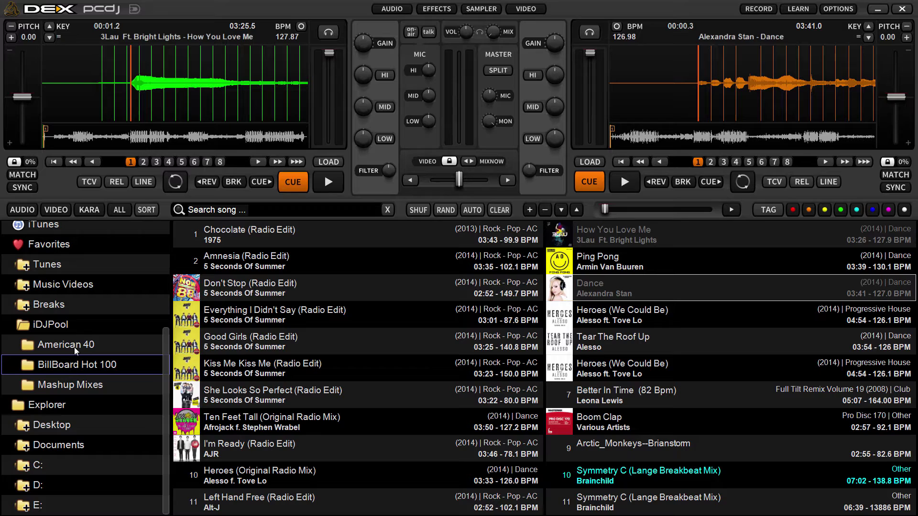
Load the American 40 playlist from iDJPool and scroll the browser tree back to the top.
click(53, 345)
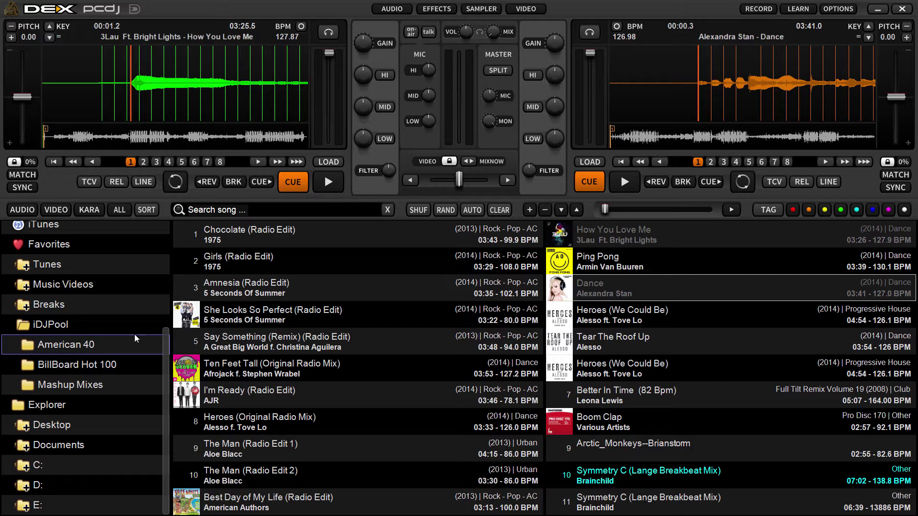
drag(164, 344, 166, 235)
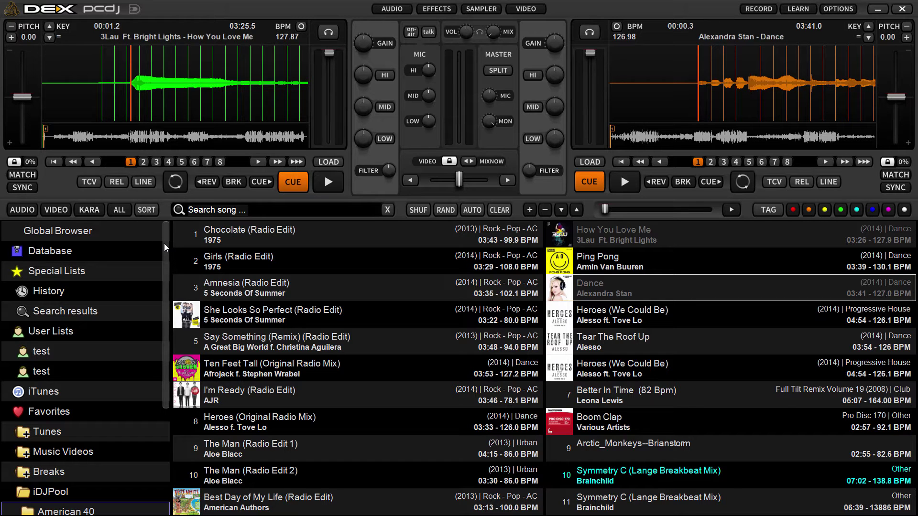
drag(165, 243, 169, 224)
Search 'Afro T' to find Afrojack's Ten Feet Tall radio mix, then clear the search.
click(237, 213)
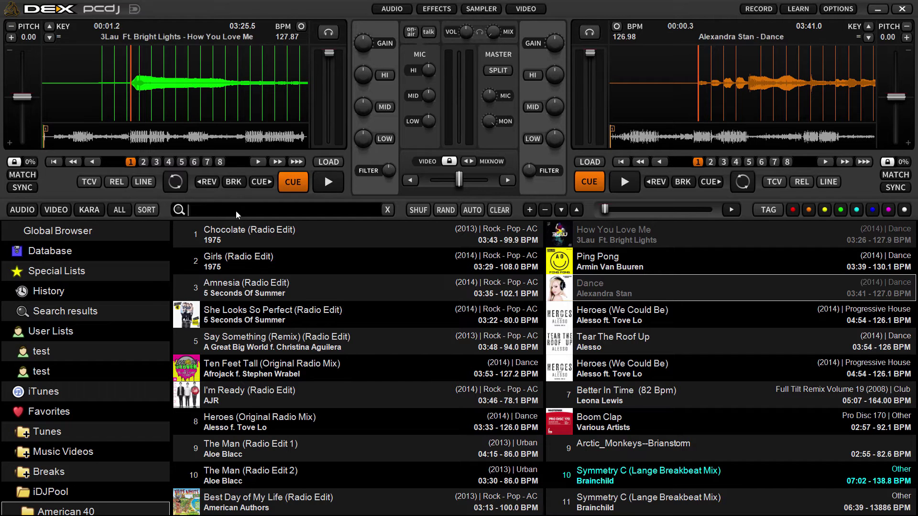
text(A)
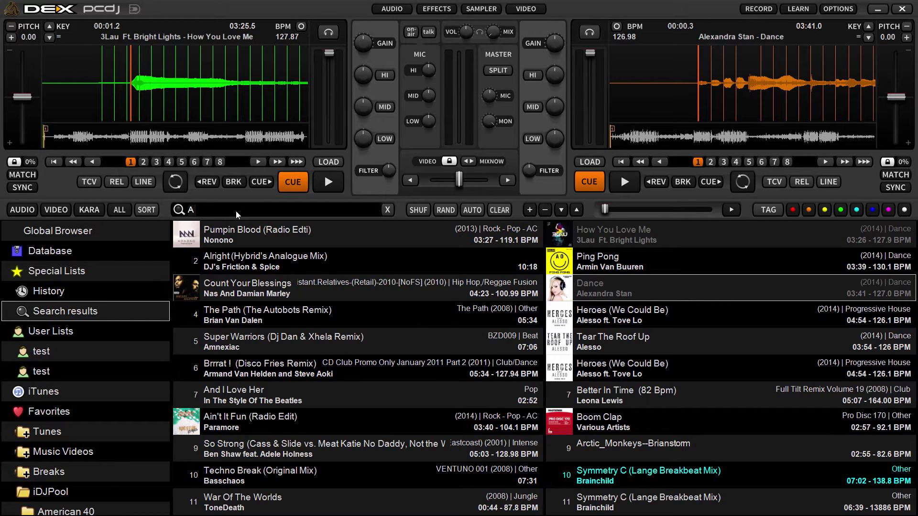
text(fro)
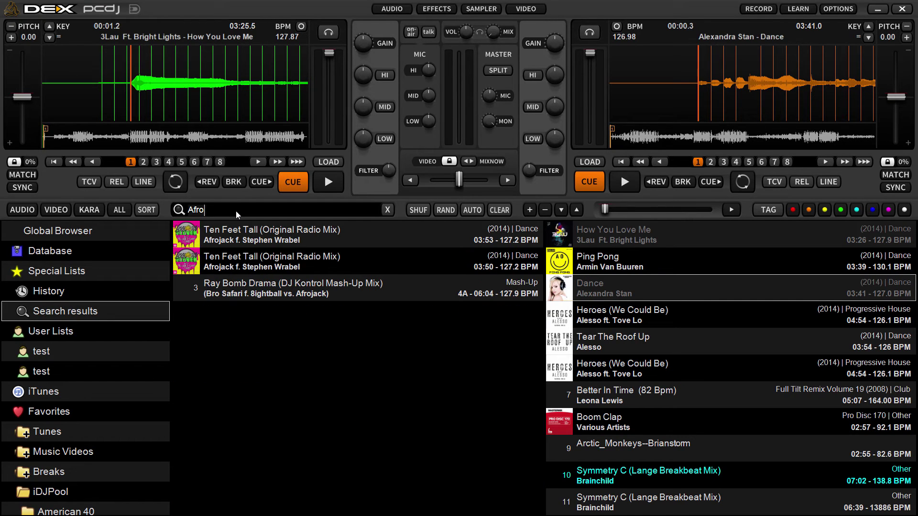
text( Tall R)
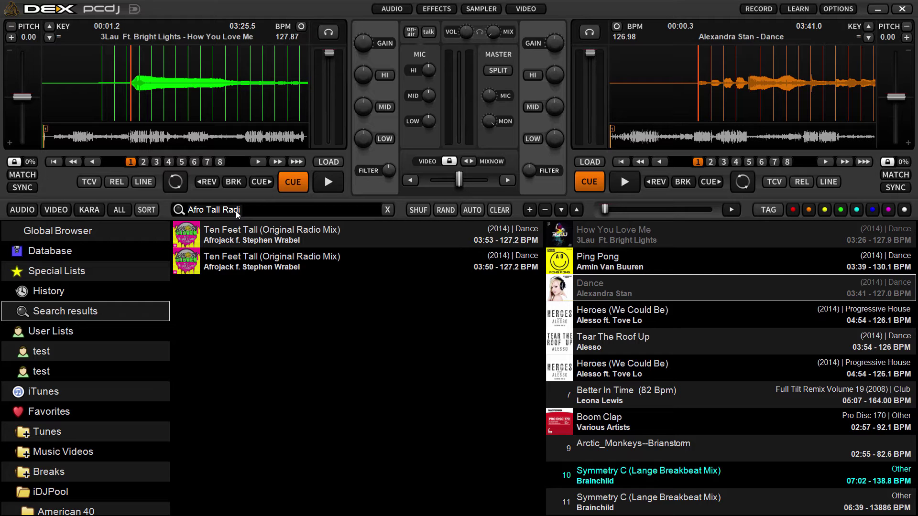
key(ctrl+a)
key(BackSpace)
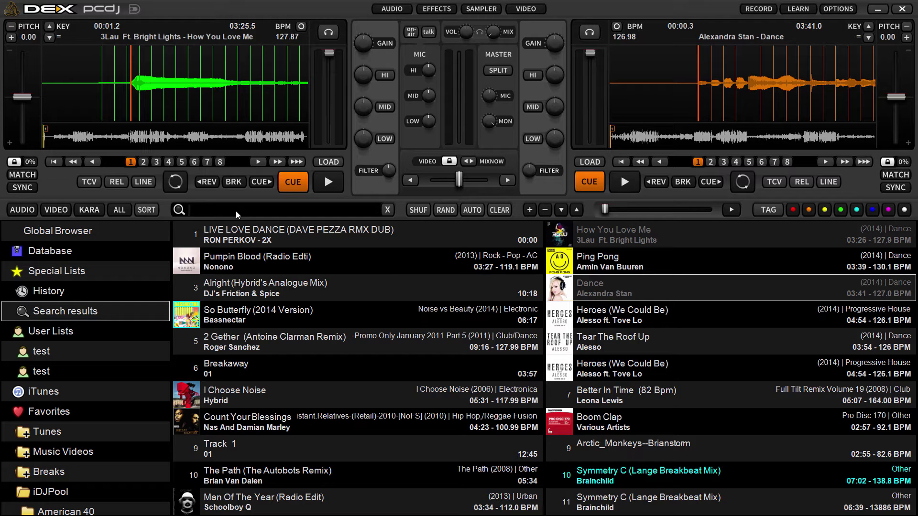
Try a 'b128' BPM filter, then replace it with 'y199' to list 1990s tracks.
text(b128)
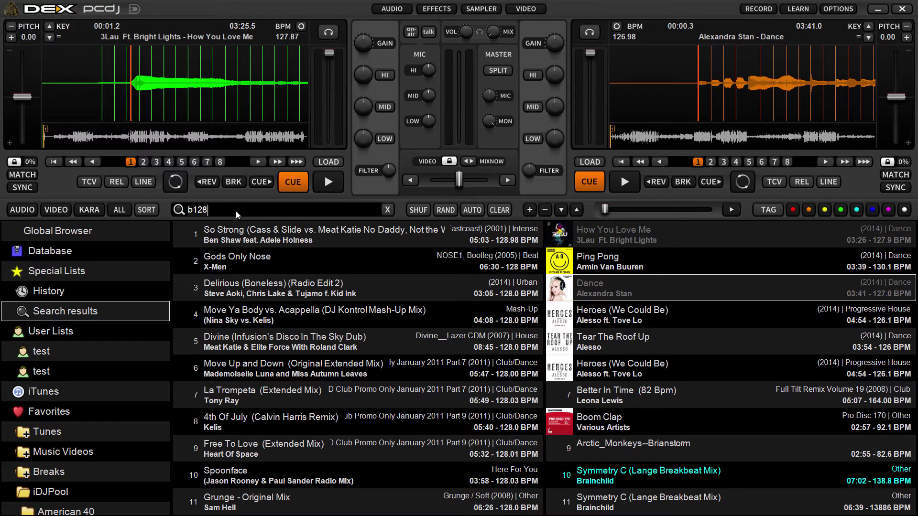
key(BackSpace)
key(BackSpace)
key(BackSpace)
key(BackSpace)
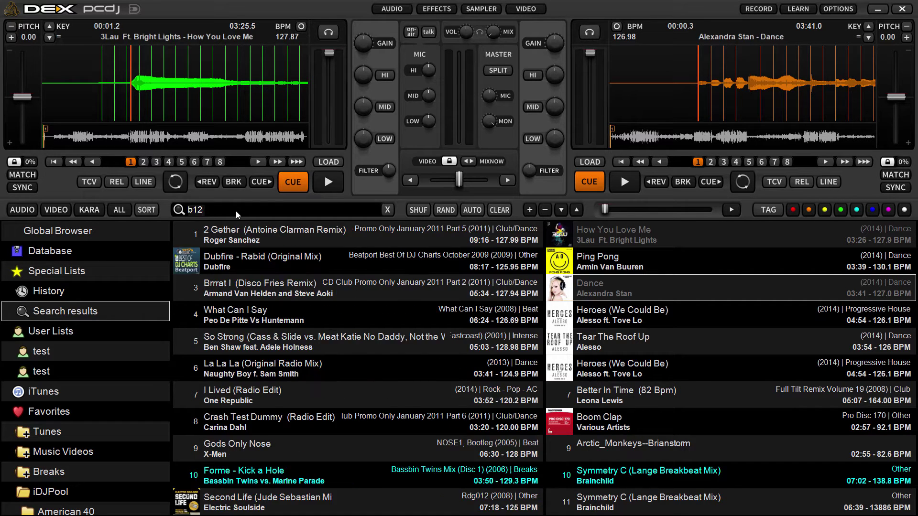
text(y)
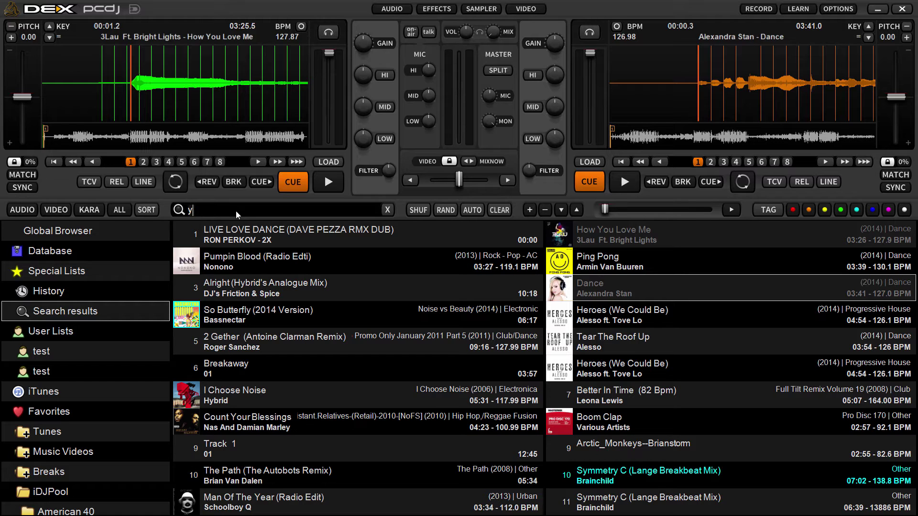
text(199)
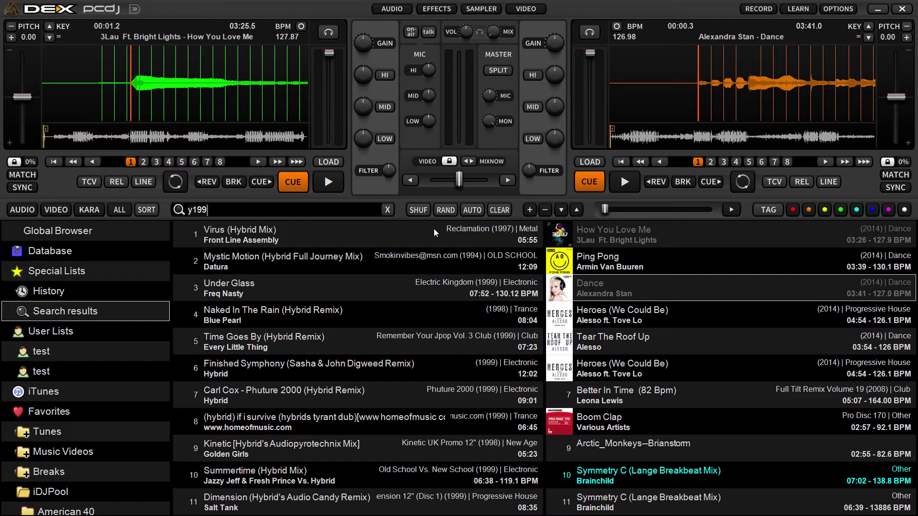
Change the search to 'b130 y20' for 130 BPM tracks from 2000 onward.
key(BackSpace)
key(BackSpace)
key(BackSpace)
key(BackSpace)
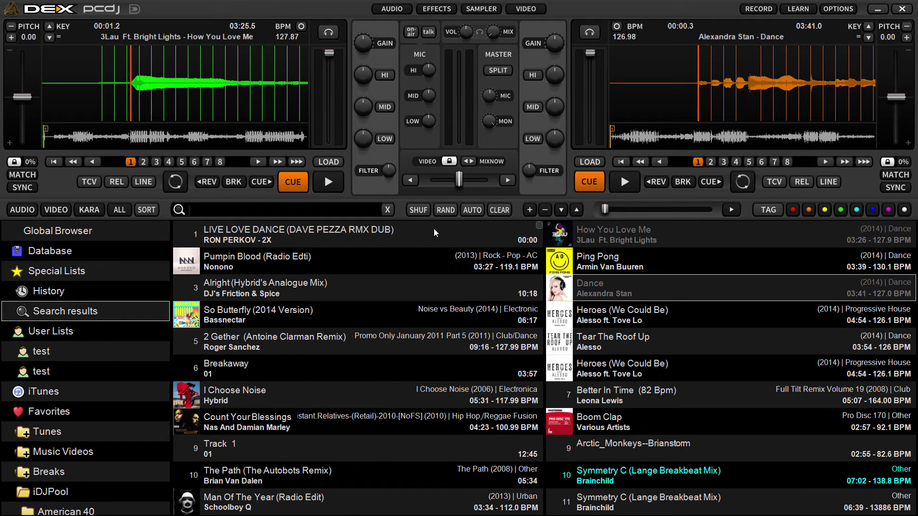
text(b130)
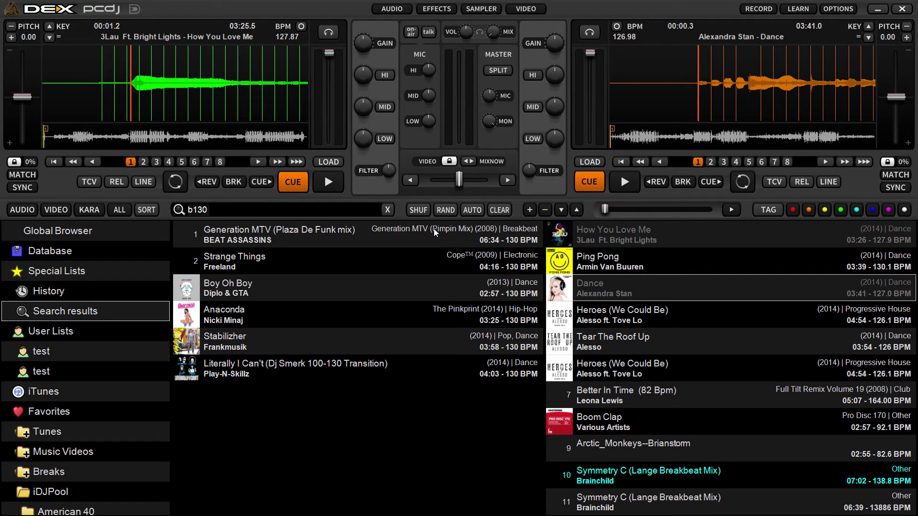
text(y200)
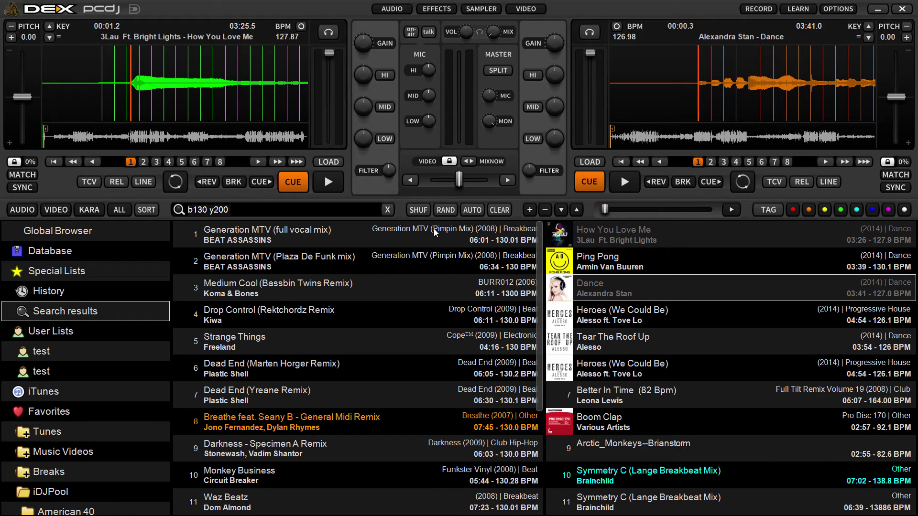
key(BackSpace)
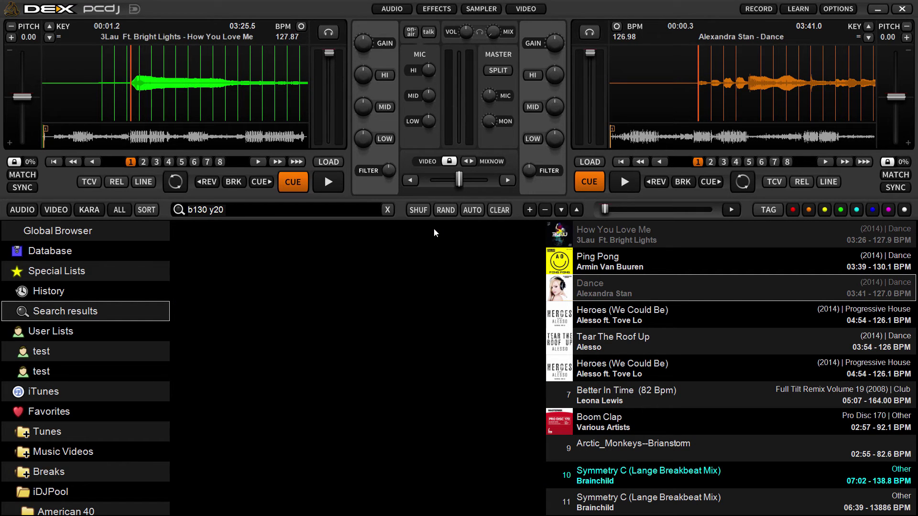
Add 'dance' to the search terms, then delete the search text.
text(dance)
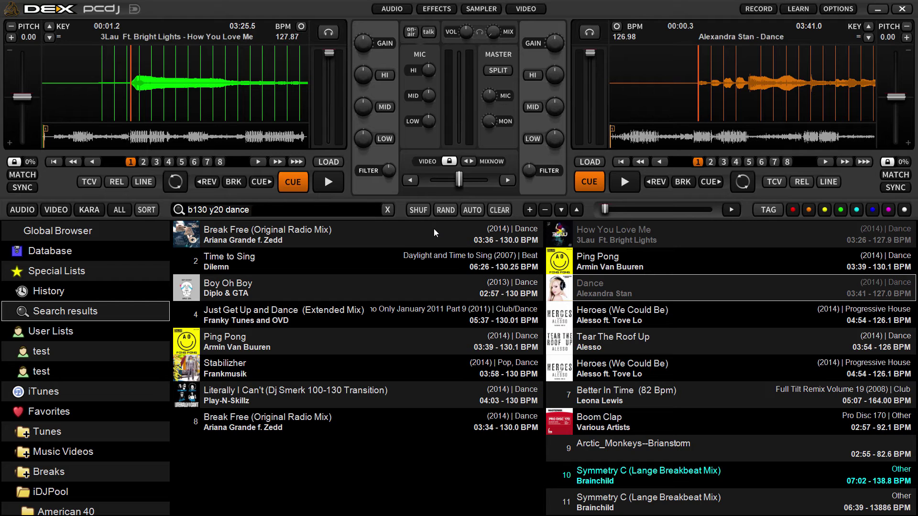
key(BackSpace)
key(BackSpace)
key(BackSpace)
key(BackSpace)
key(BackSpace)
key(BackSpace)
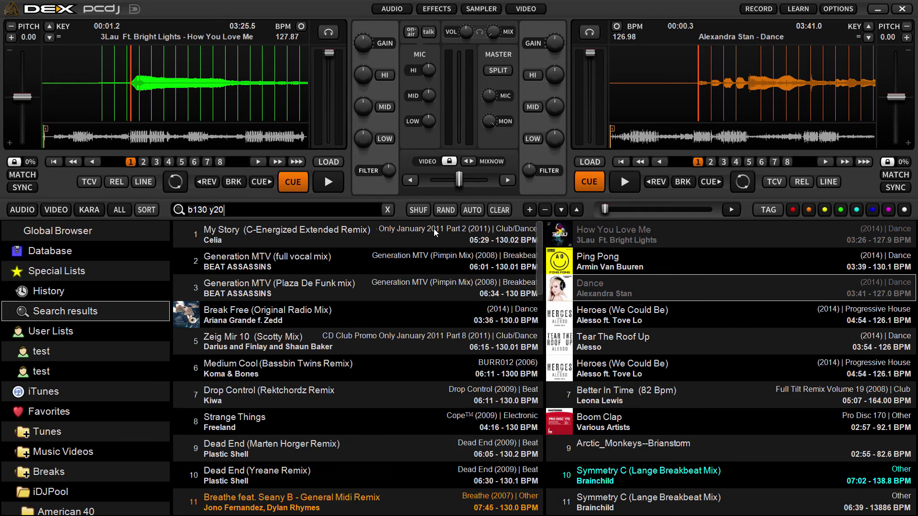
key(BackSpace)
key(BackSpace)
key(BackSpace)
key(BackSpace)
key(BackSpace)
key(BackSpace)
key(BackSpace)
key(BackSpace)
text(k)
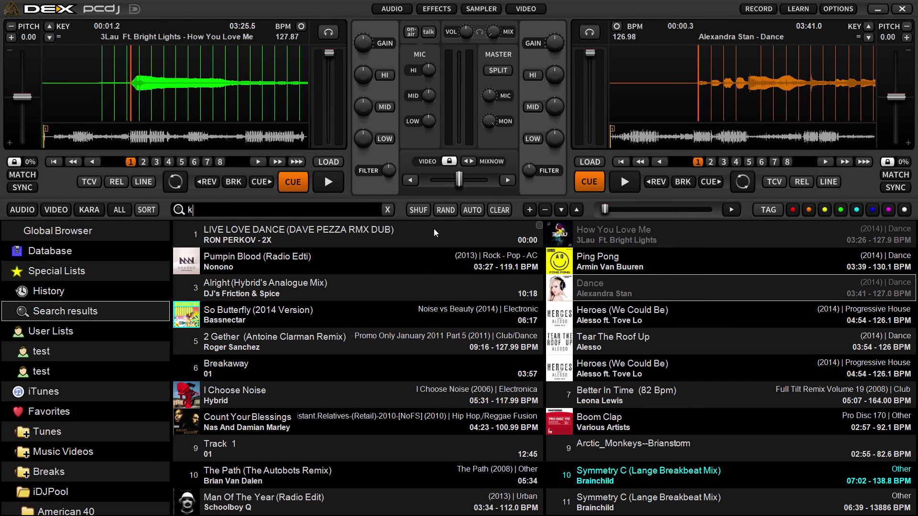
text(10)
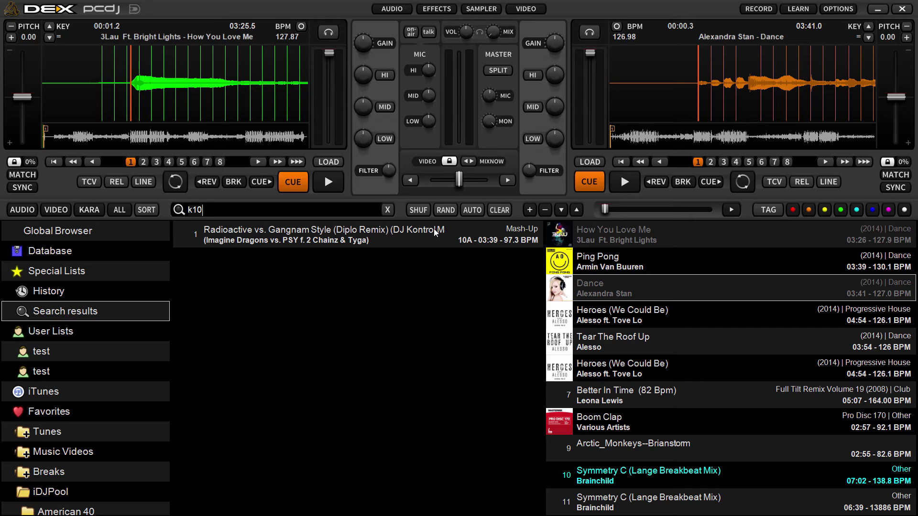
key(BackSpace)
key(BackSpace)
key(BackSpace)
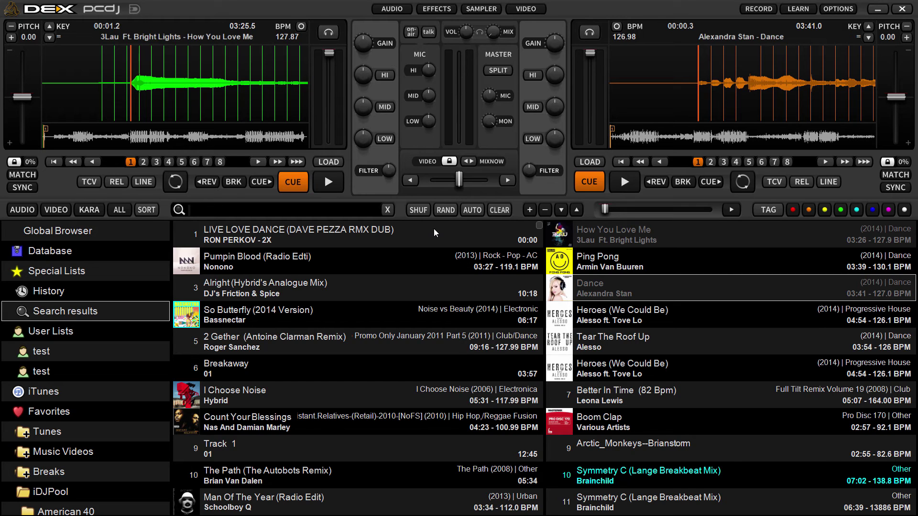
text(Pu 1)
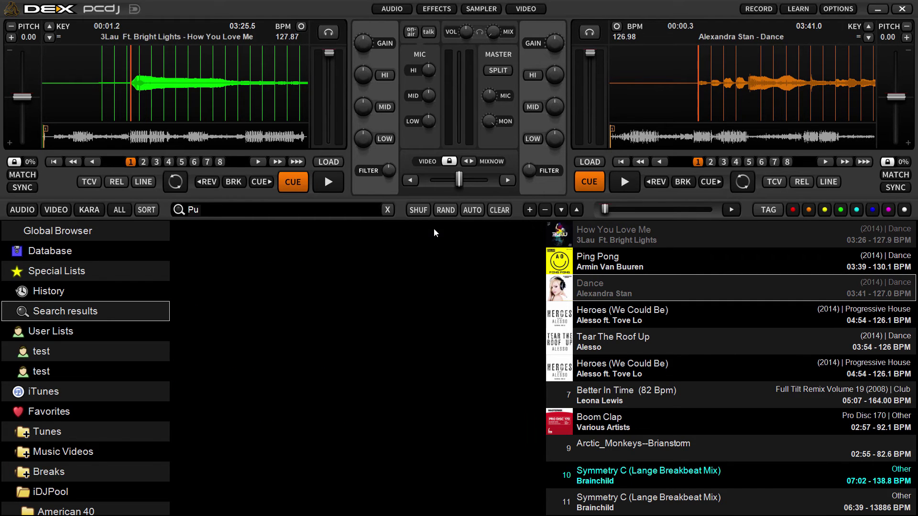
key(BackSpace)
text(b119)
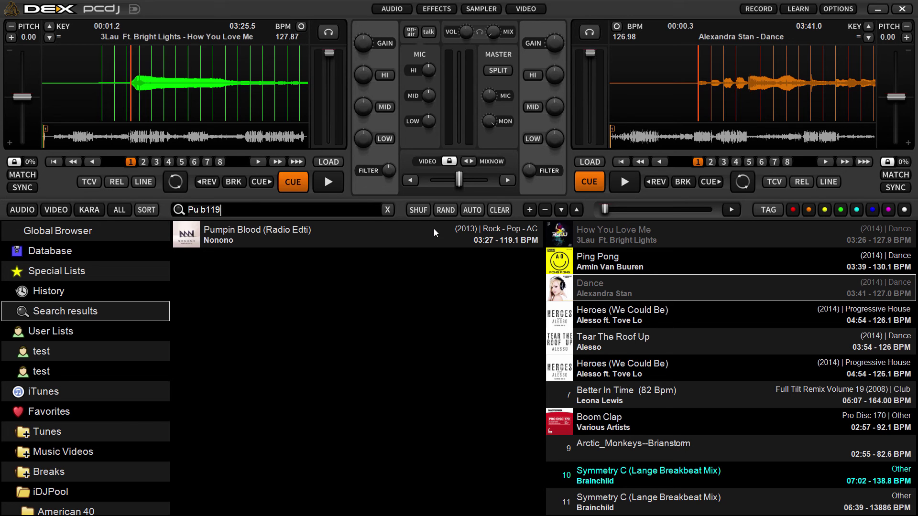
key(BackSpace)
key(BackSpace)
key(BackSpace)
key(BackSpace)
key(BackSpace)
key(BackSpace)
key(BackSpace)
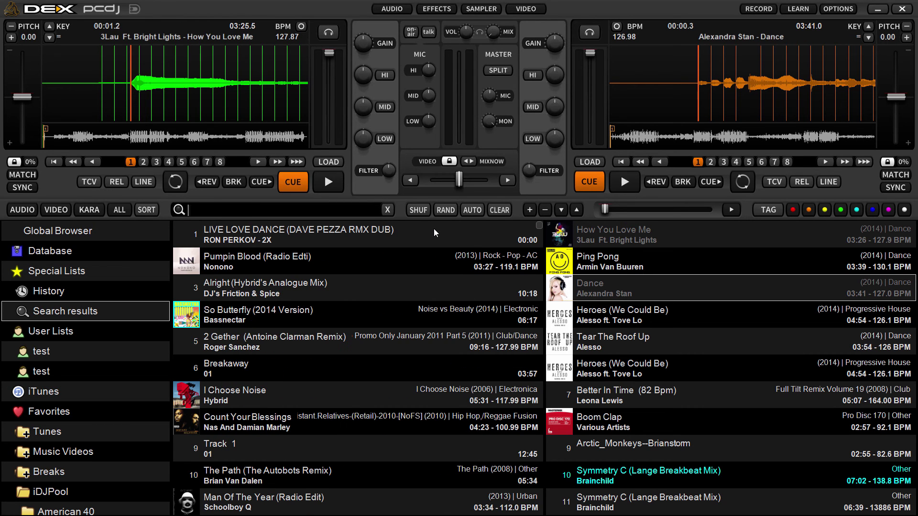
text(b120)
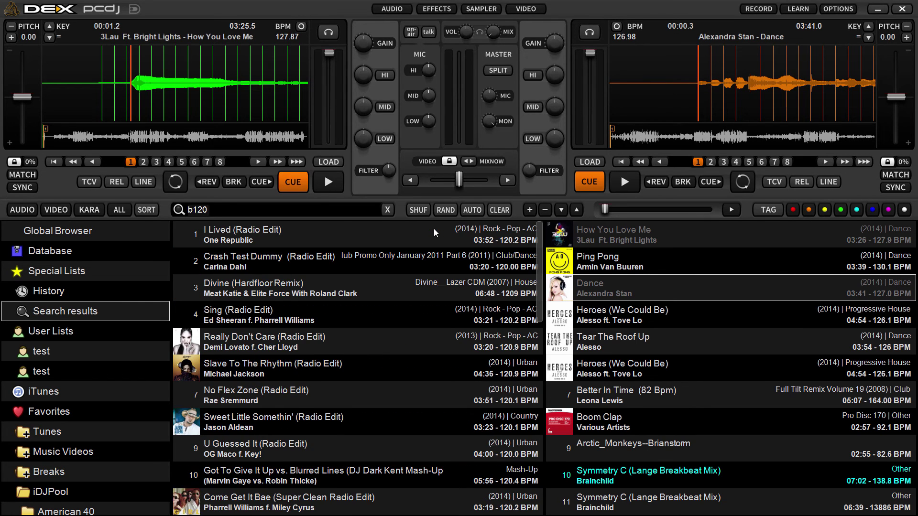
key(BackSpace)
key(BackSpace)
key(BackSpace)
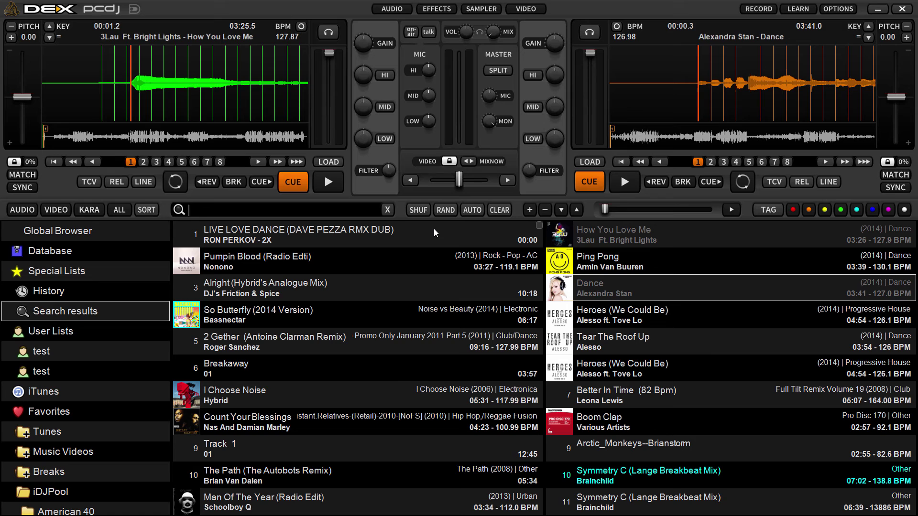
text(y19)
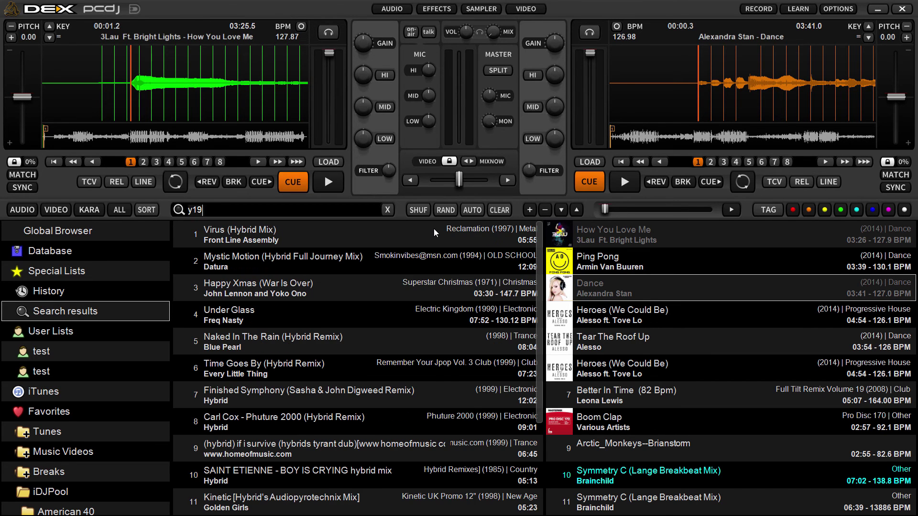
key(BackSpace)
key(BackSpace)
key(BackSpace)
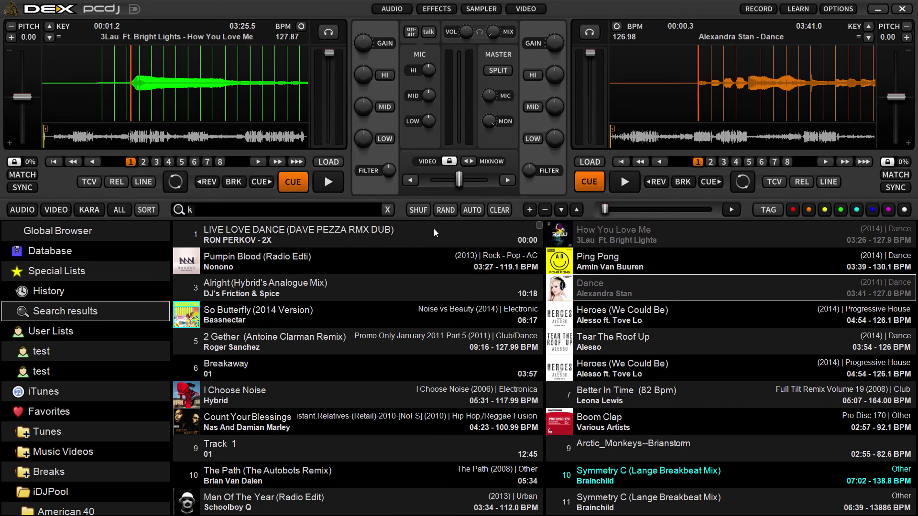
text(k10)
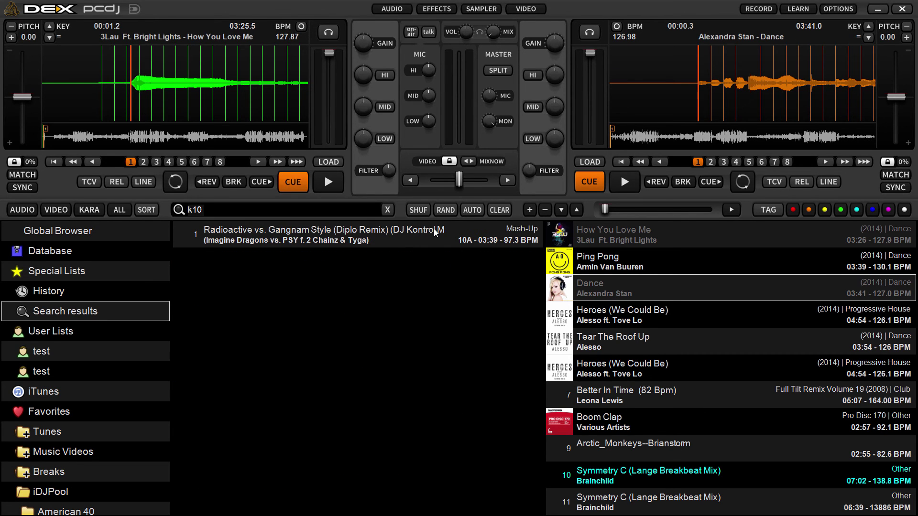
key(BackSpace)
key(BackSpace)
text(8)
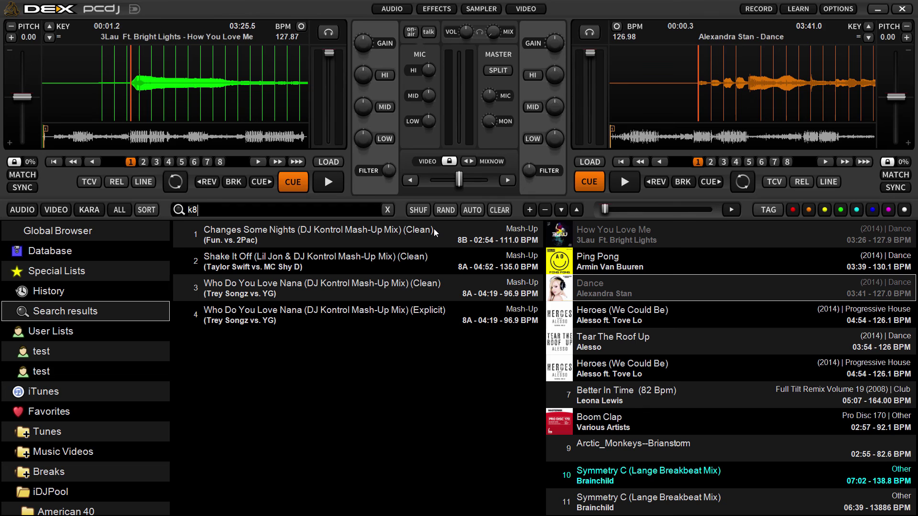
key(BackSpace)
key(BackSpace)
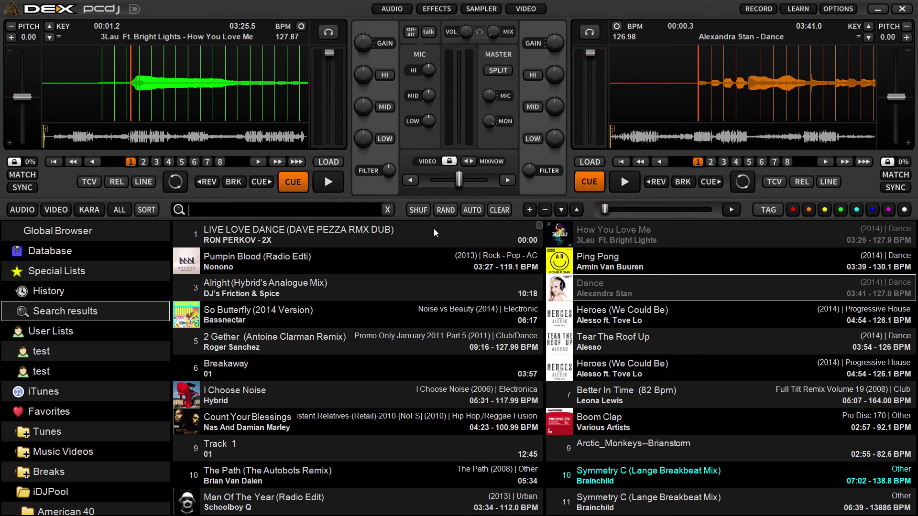